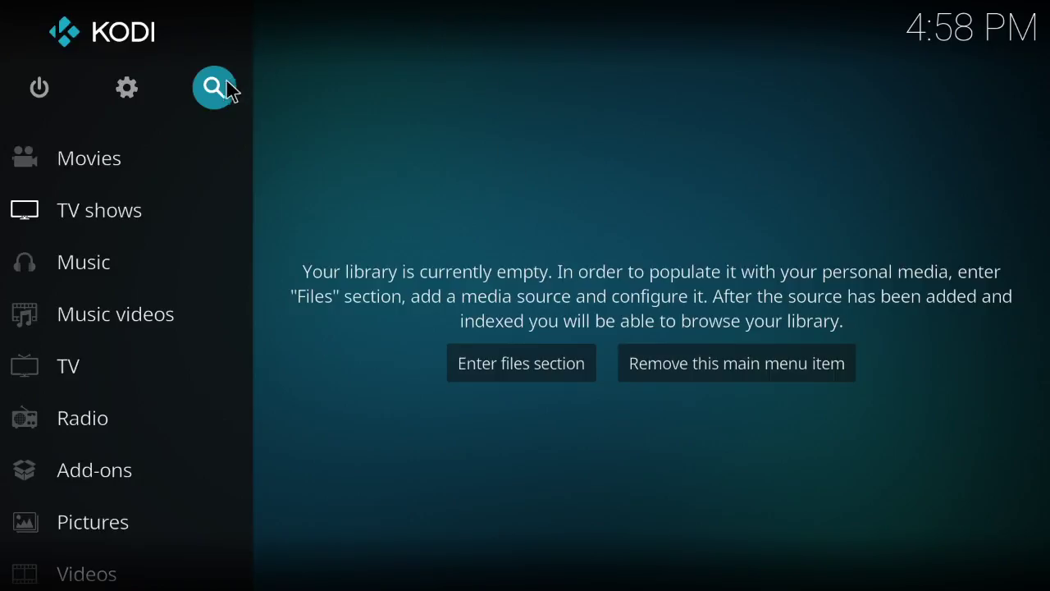
Step: Allow add-on installation from unknown sources in the system settings and accept the security warning
{"action": "left_click", "coordinate": [126, 95]}
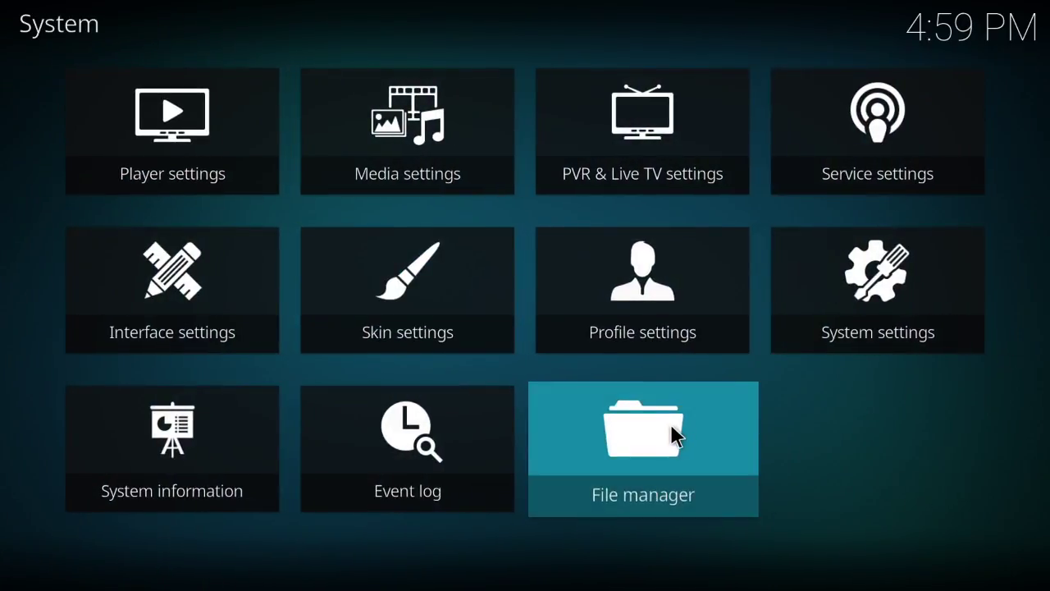
{"action": "left_click", "coordinate": [671, 423]}
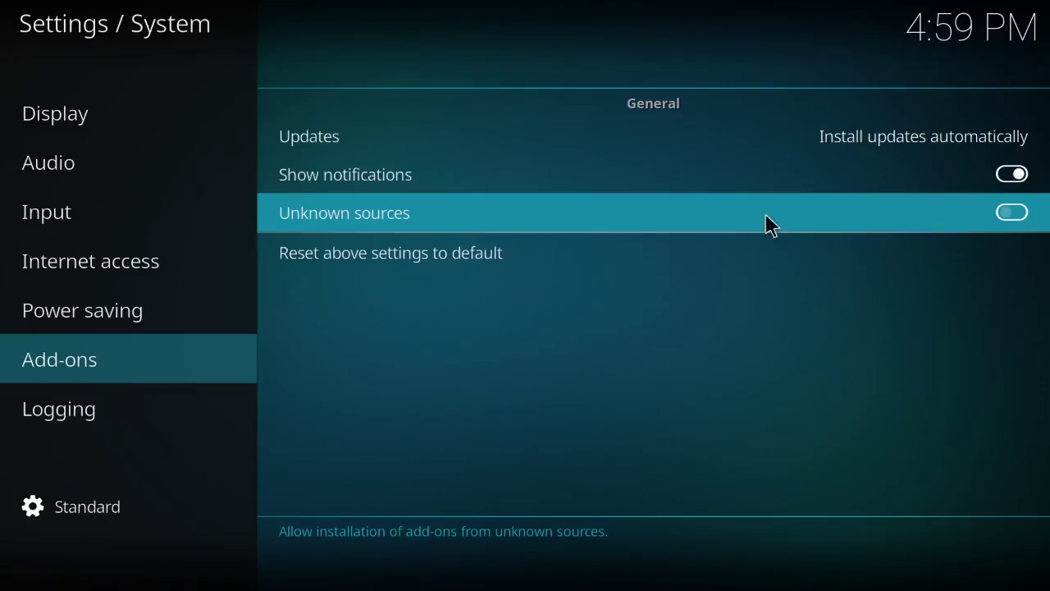
{"action": "left_click", "coordinate": [1010, 215]}
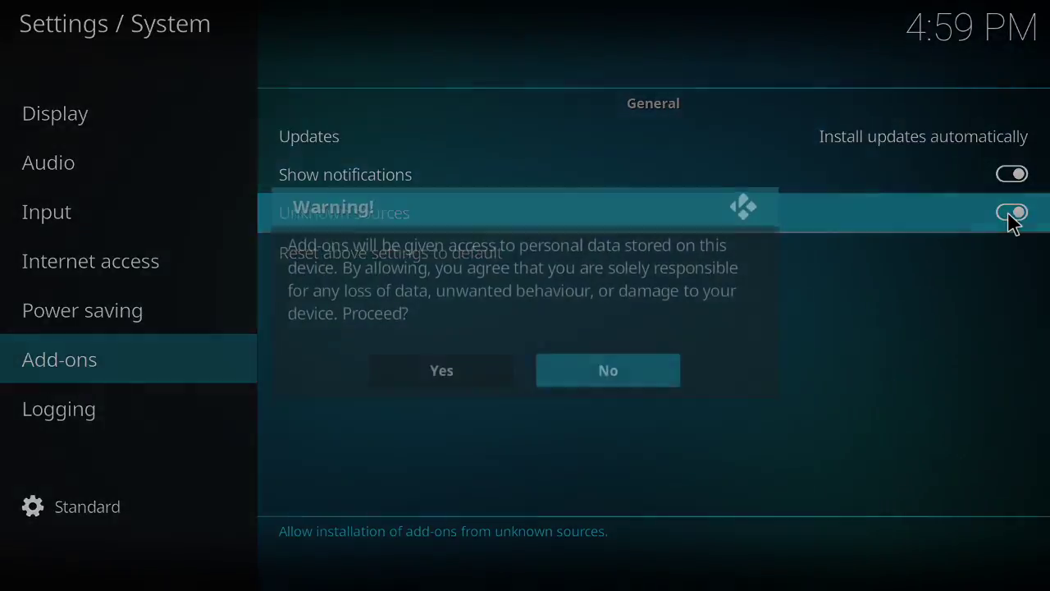
{"action": "left_click", "coordinate": [482, 371]}
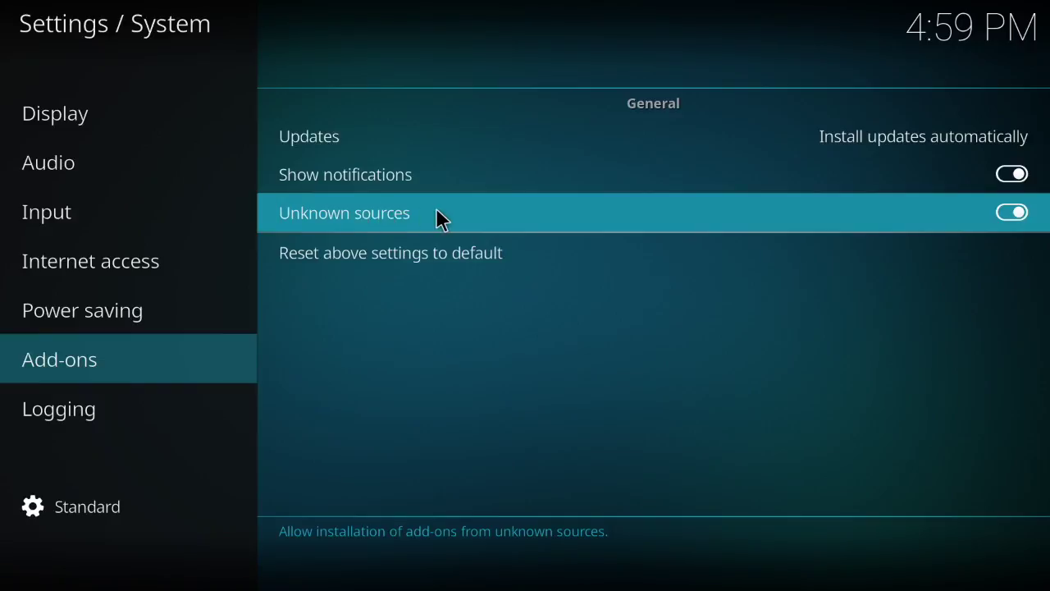
{"action": "key", "text": "Escape"}
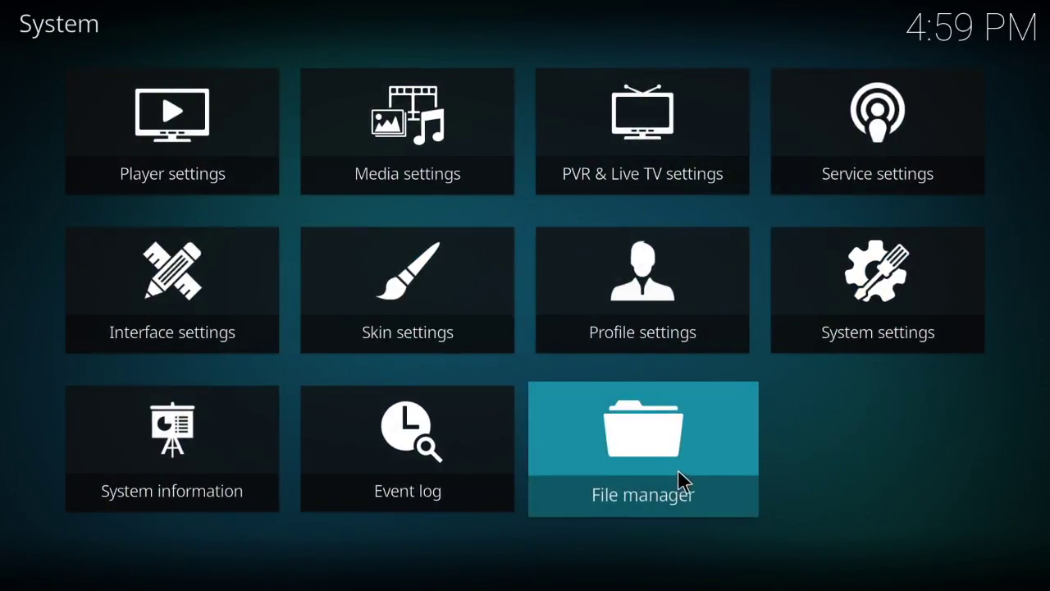
{"action": "left_click", "coordinate": [675, 468]}
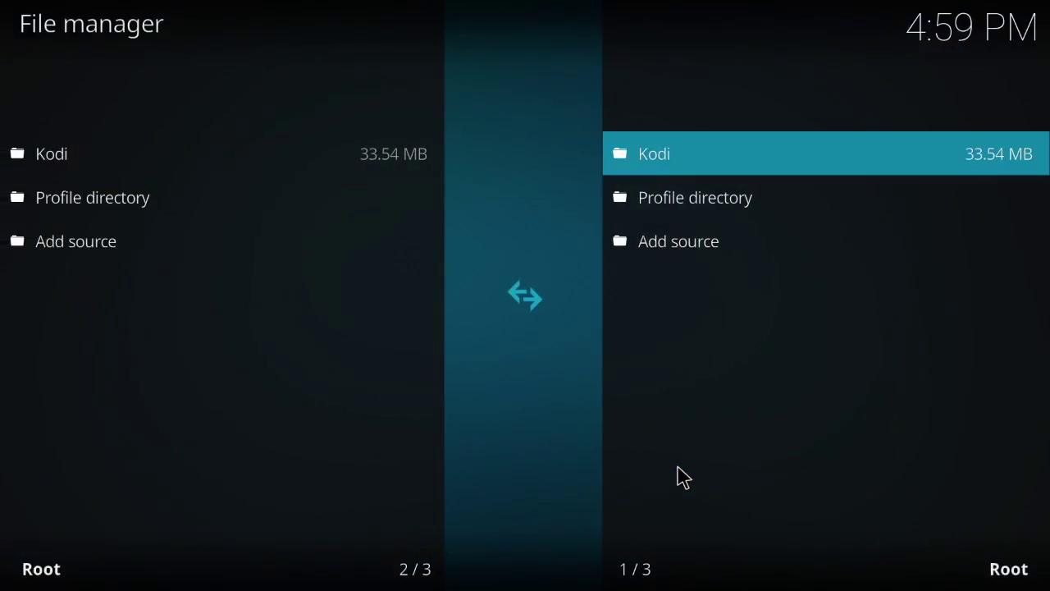
{"action": "left_click", "coordinate": [50, 238]}
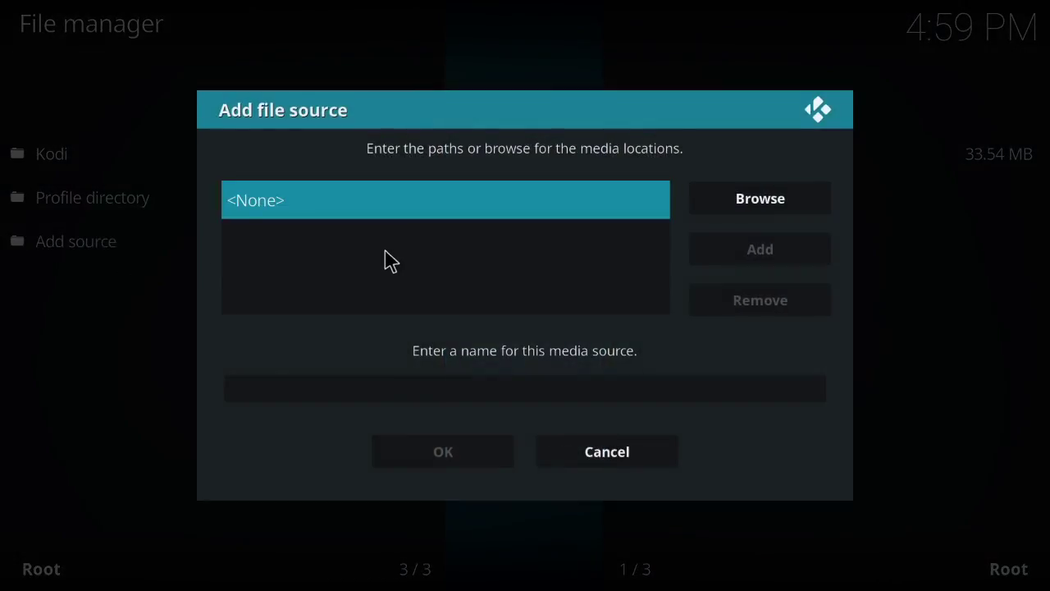
{"action": "left_click", "coordinate": [374, 213]}
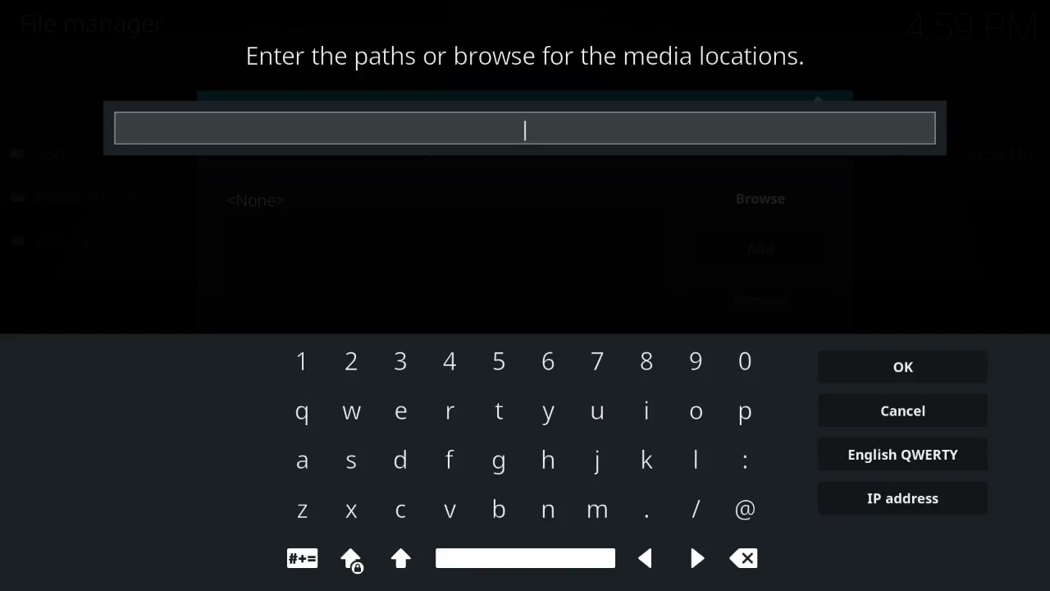
{"action": "type", "text": "http"}
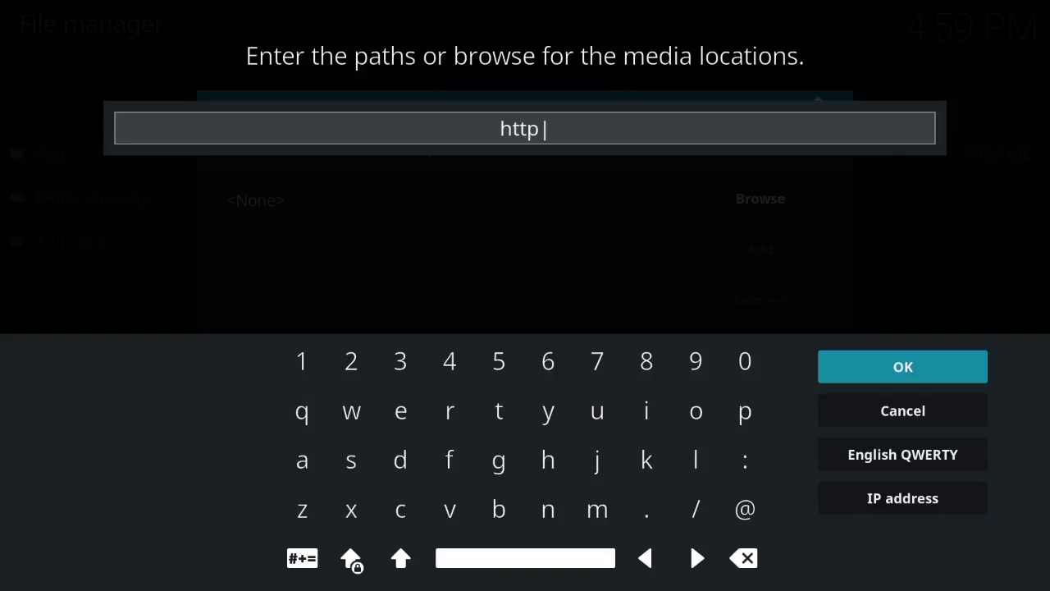
{"action": "type", "text": "://"}
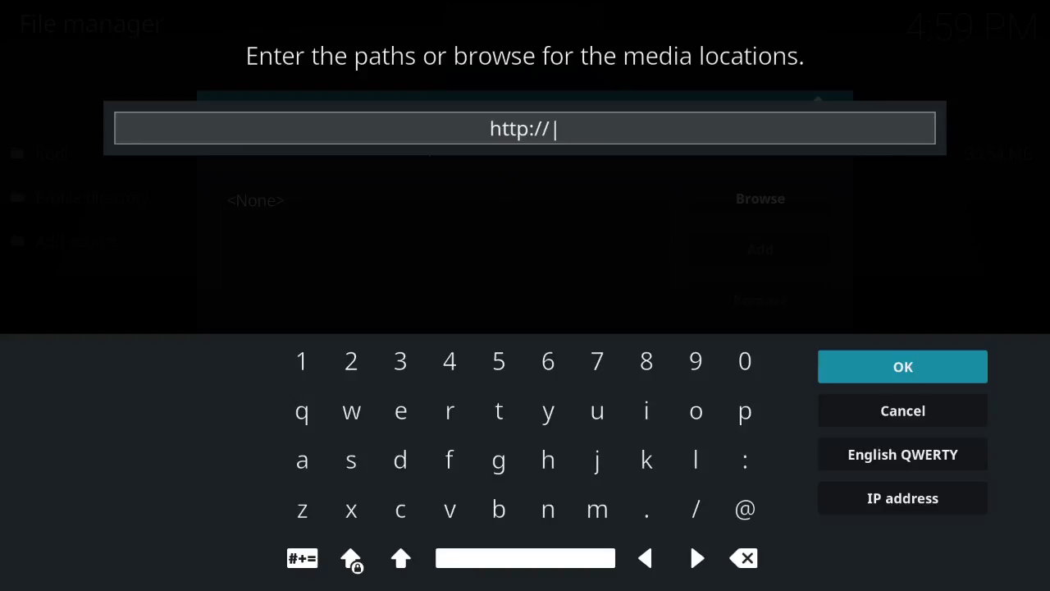
{"action": "type", "text": "re"}
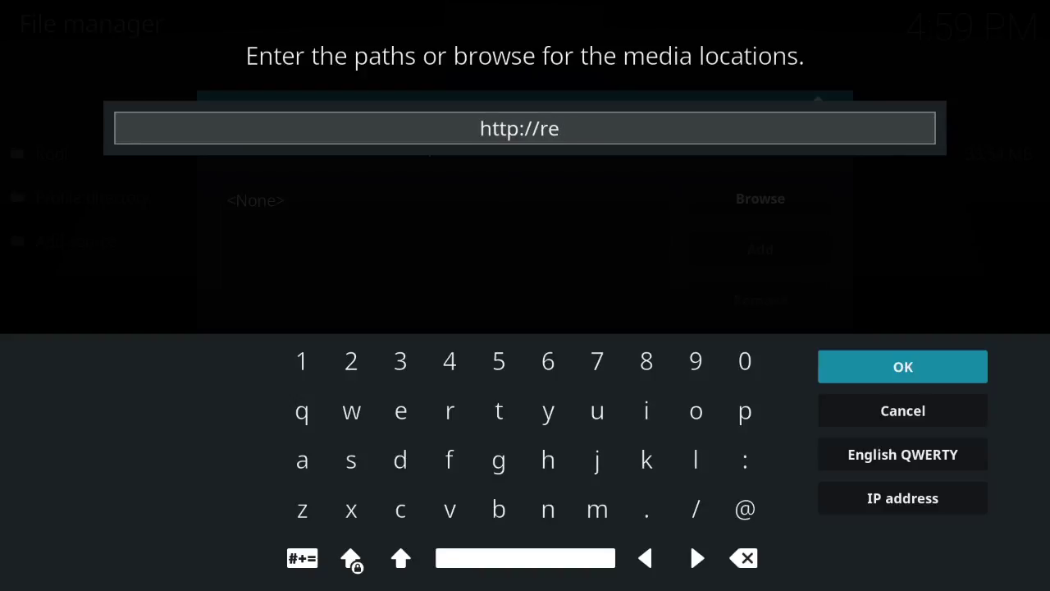
{"action": "type", "text": "po"}
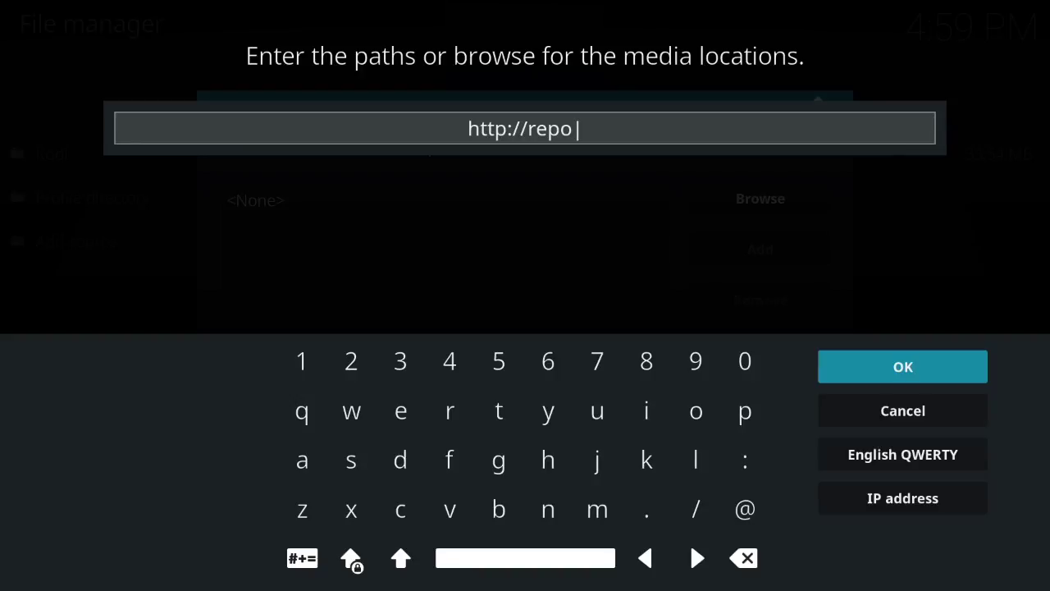
{"action": "type", "text": ".are"}
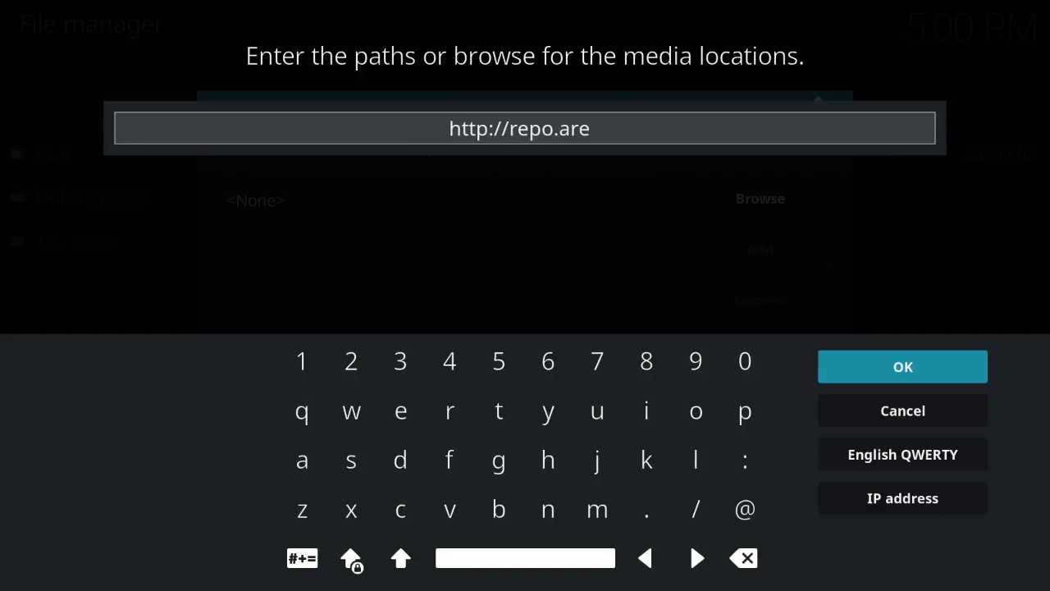
{"action": "type", "text": "s-"}
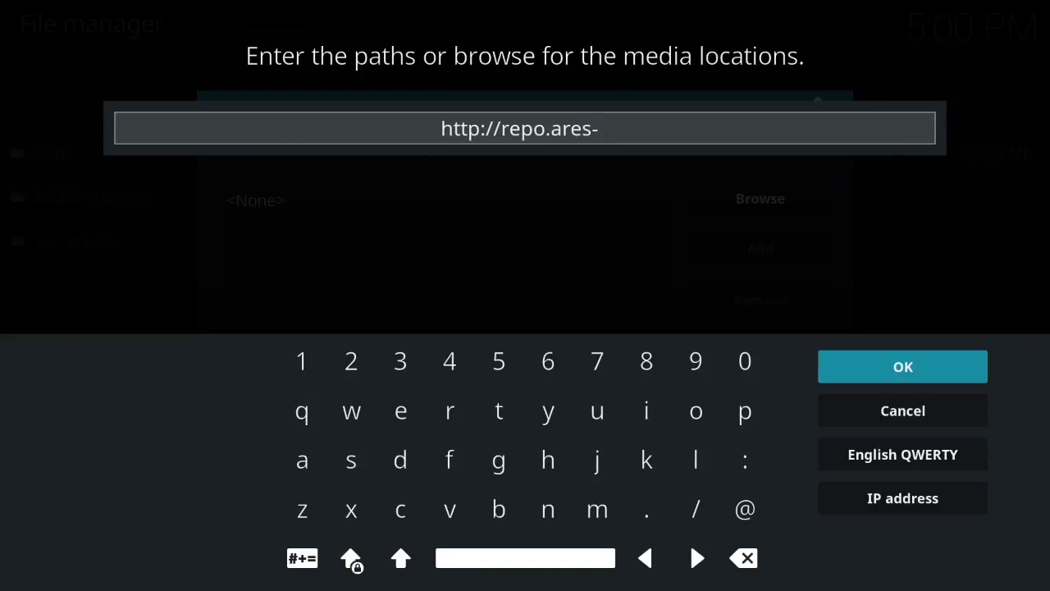
{"action": "type", "text": "proje"}
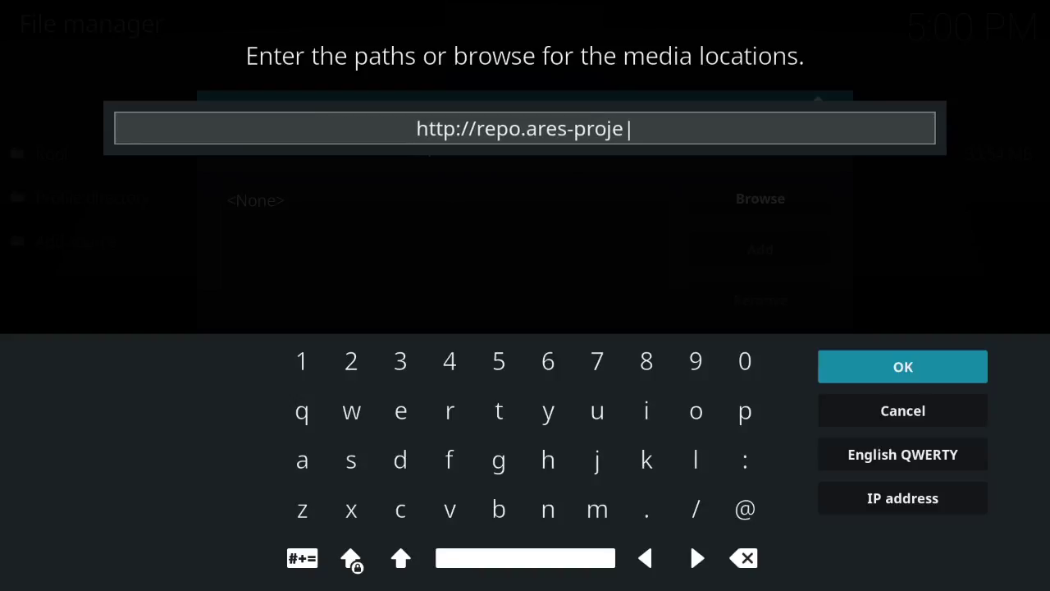
{"action": "type", "text": "ct"}
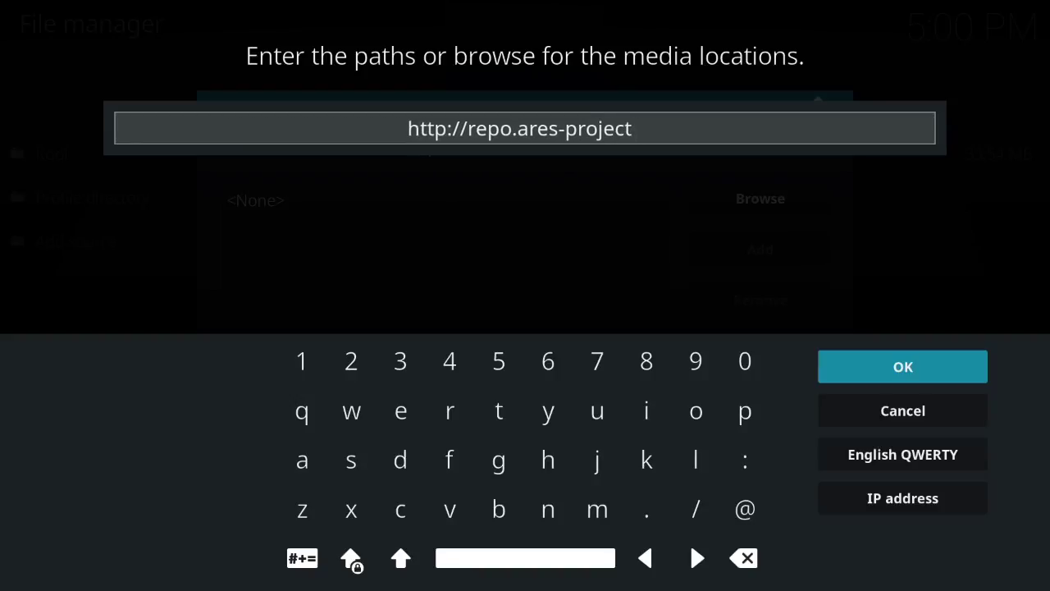
{"action": "type", "text": ".com/"}
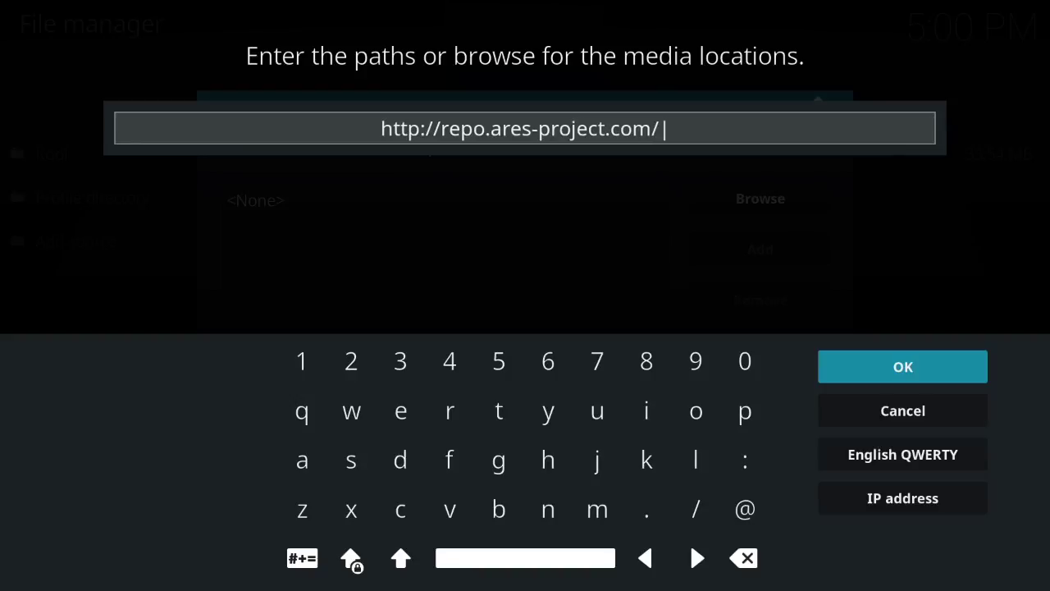
{"action": "type", "text": "magic"}
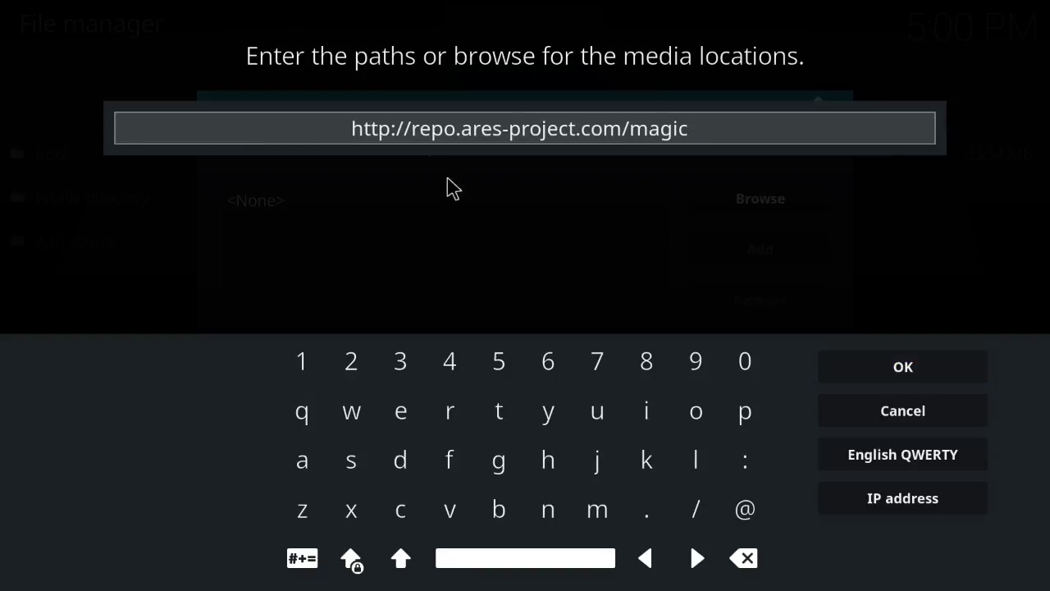
{"action": "left_click", "coordinate": [877, 379]}
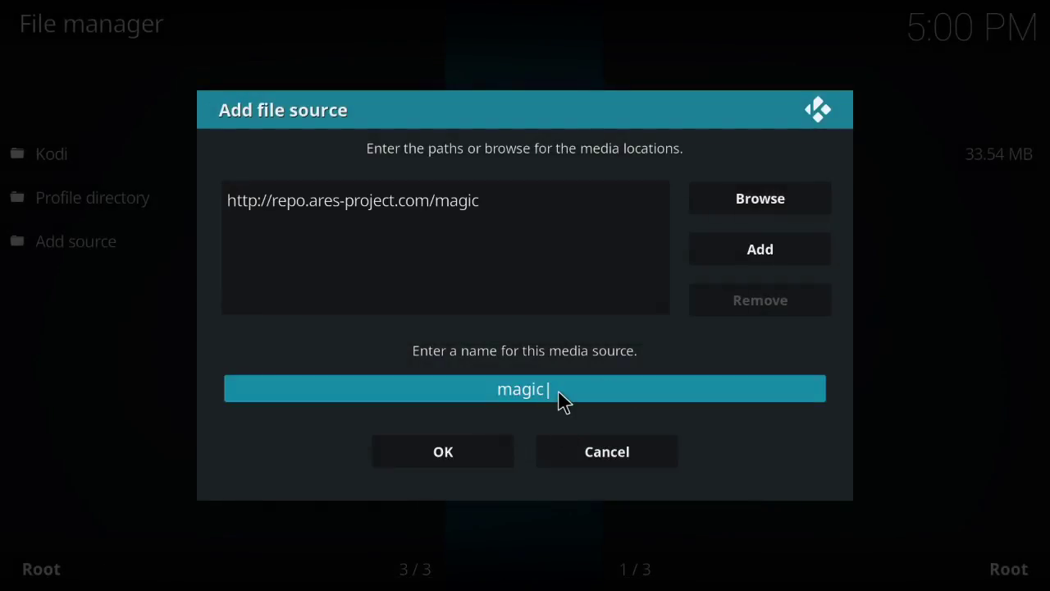
Step: Name the media source Ares, save it and return to the home screen
{"action": "key", "text": "BackSpace"}
{"action": "key", "text": "BackSpace"}
{"action": "key", "text": "BackSpace"}
{"action": "key", "text": "BackSpace"}
{"action": "key", "text": "BackSpace"}
{"action": "type", "text": "Ares"}
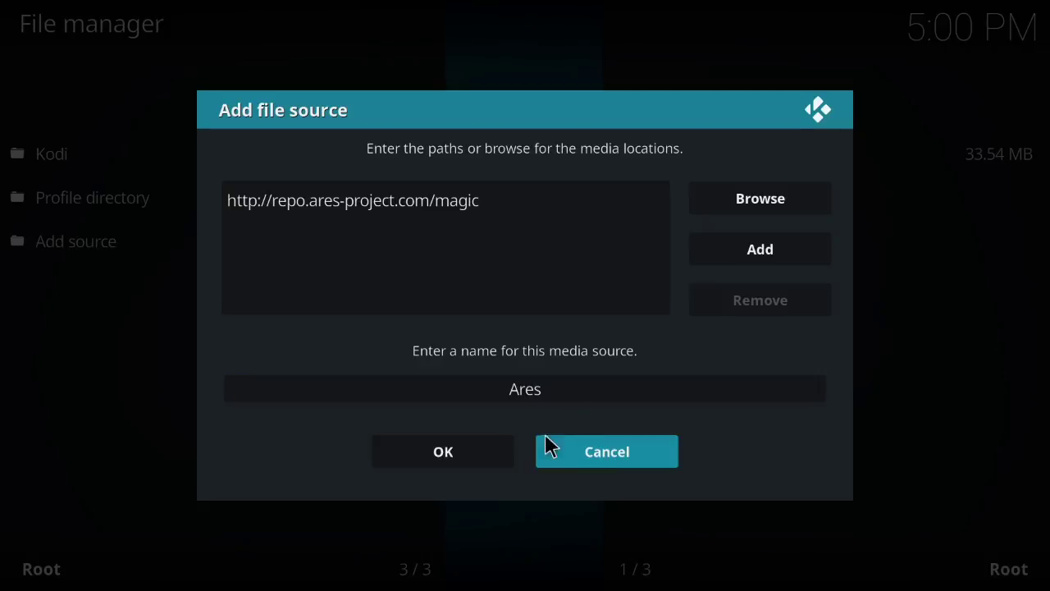
{"action": "left_click", "coordinate": [459, 455]}
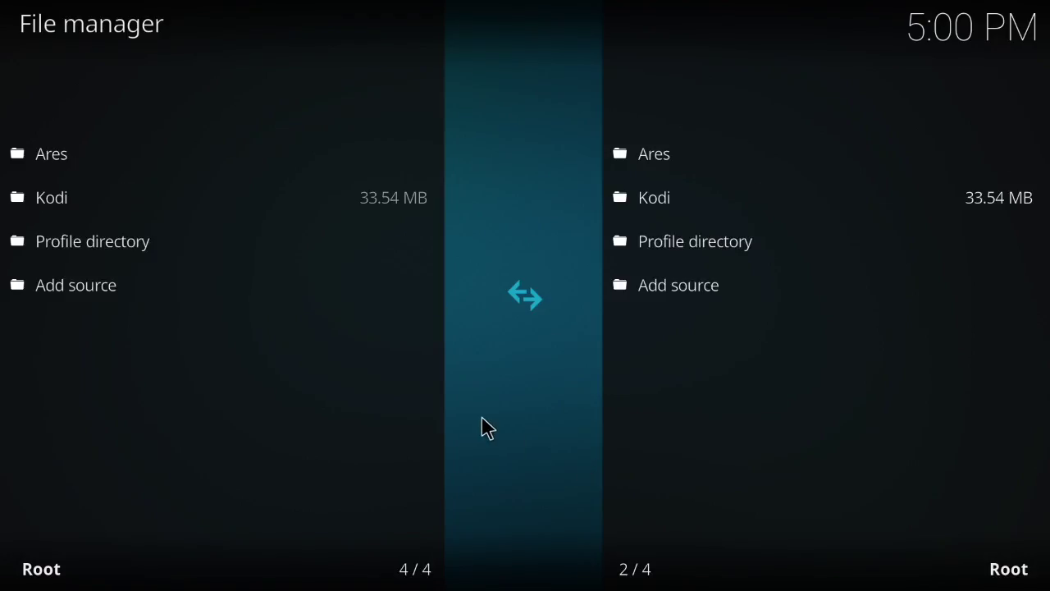
{"action": "key", "text": "Escape"}
{"action": "key", "text": "Escape"}
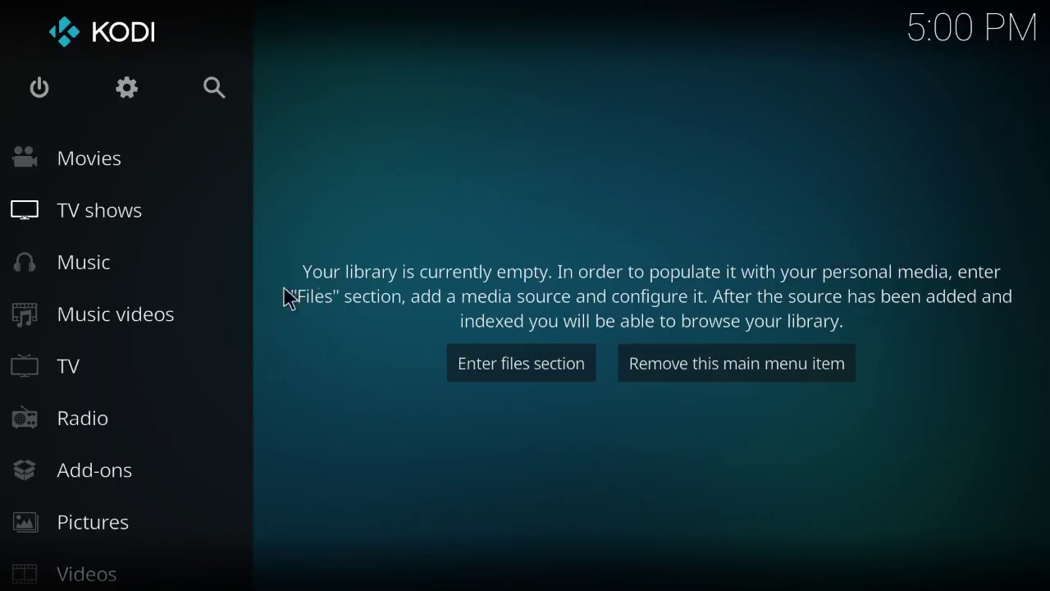
Step: Install the add-on repository from repository.aresproject.zip in the Ares source's repository.aresproject folder
{"action": "left_click", "coordinate": [88, 486]}
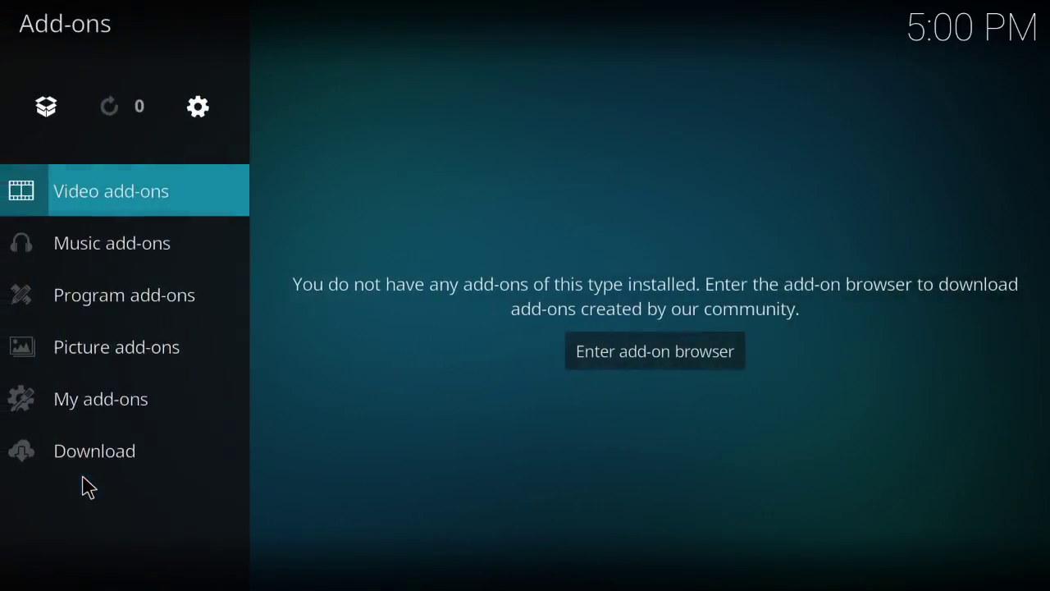
{"action": "mouse_move", "coordinate": [104, 435]}
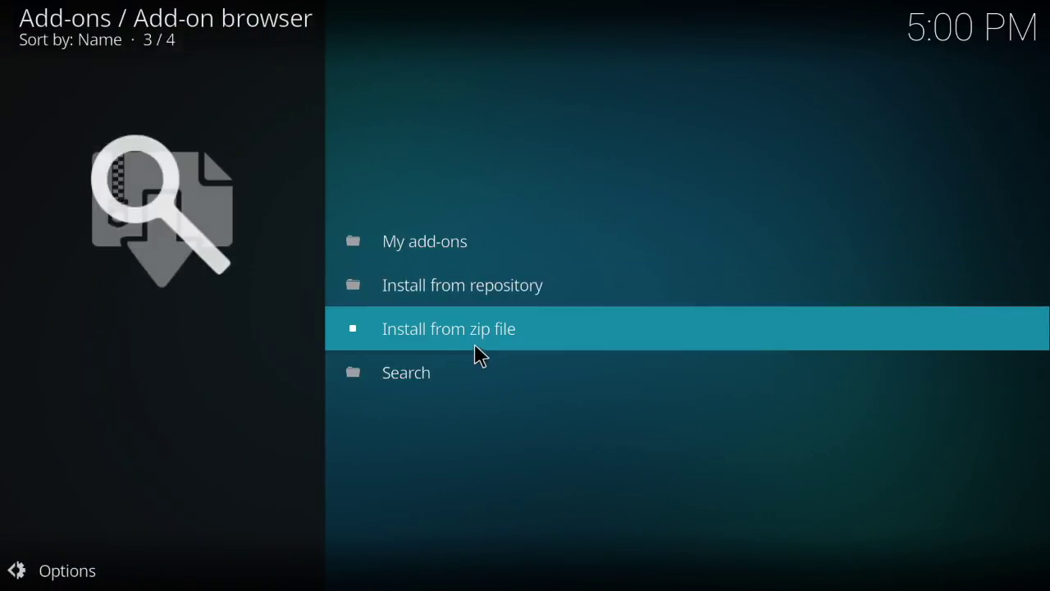
{"action": "left_click", "coordinate": [474, 343]}
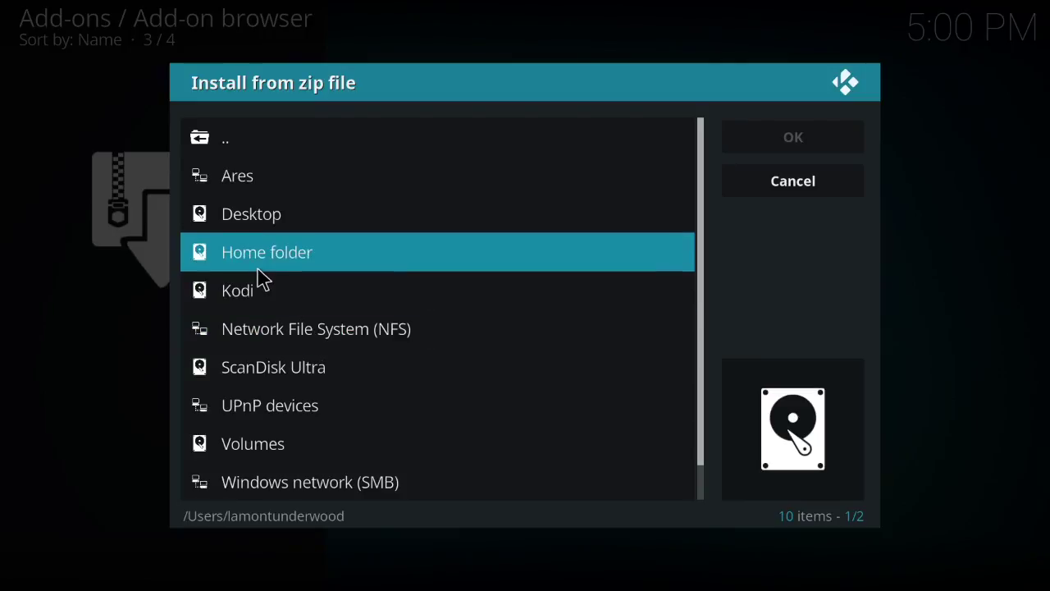
{"action": "left_click", "coordinate": [249, 182]}
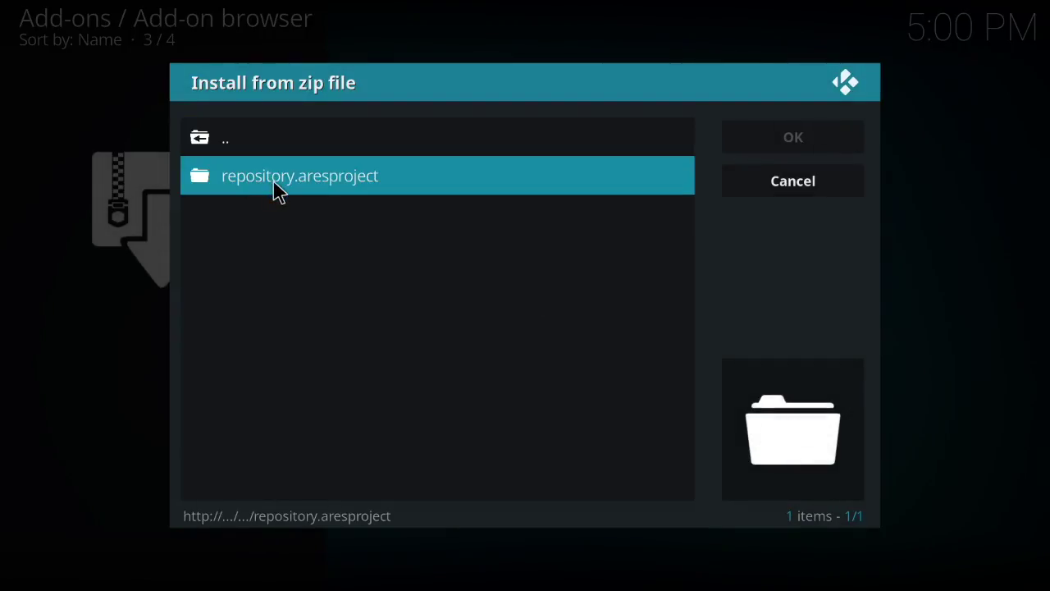
{"action": "left_click", "coordinate": [278, 180]}
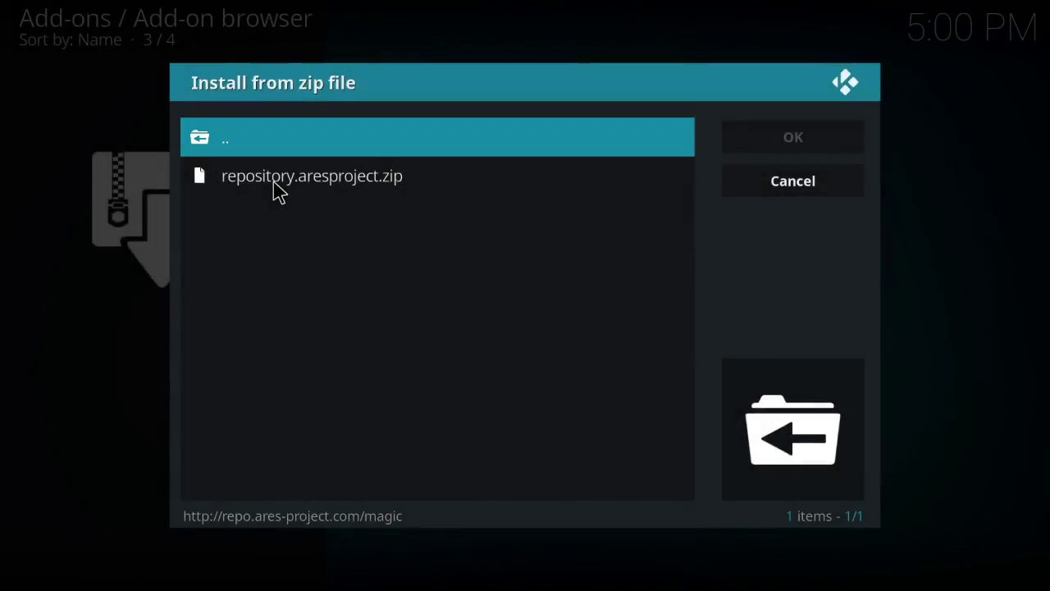
{"action": "left_click", "coordinate": [301, 183]}
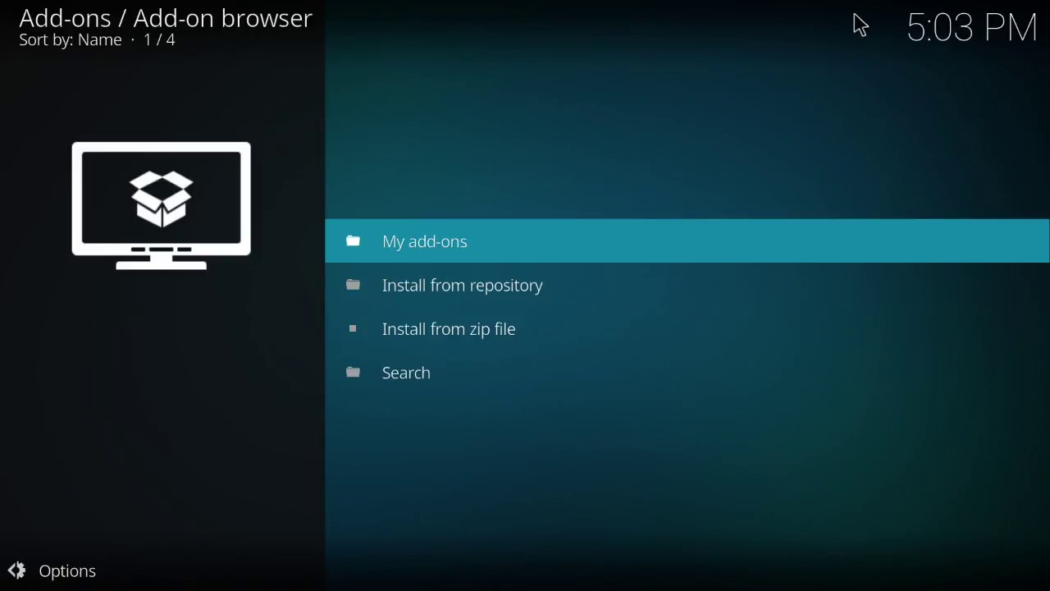
Step: Install the Ares Wizard program add-on from the Ares Project repository
{"action": "key", "text": "BackSpace"}
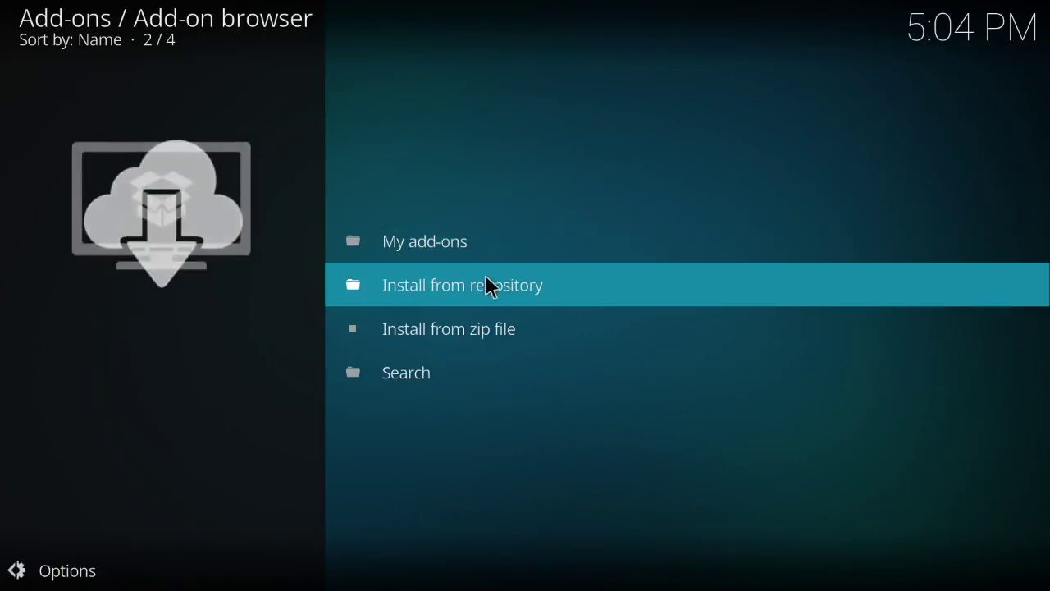
{"action": "left_click", "coordinate": [460, 288]}
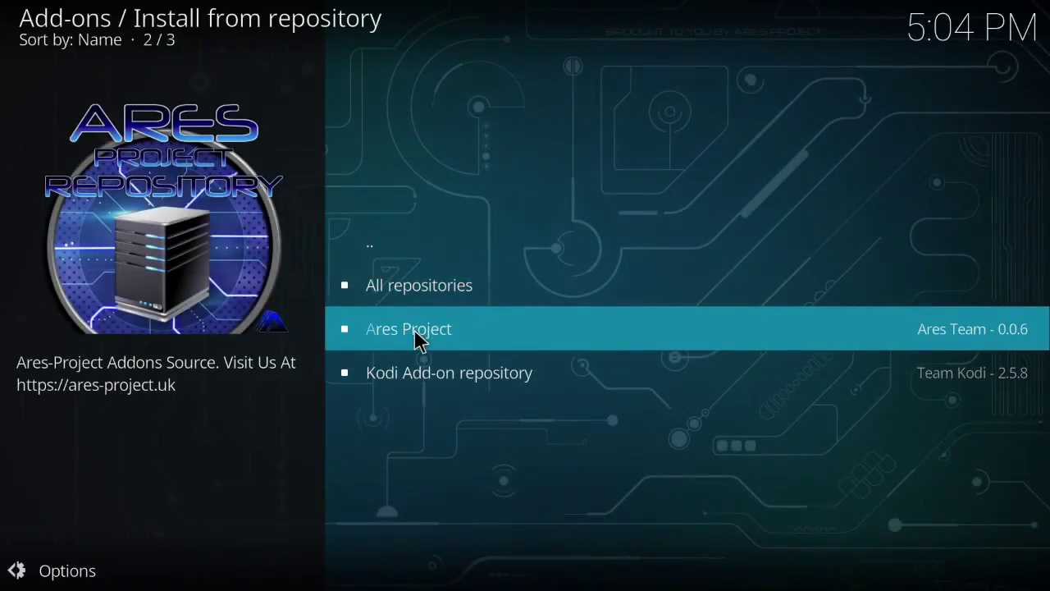
{"action": "left_click", "coordinate": [417, 336]}
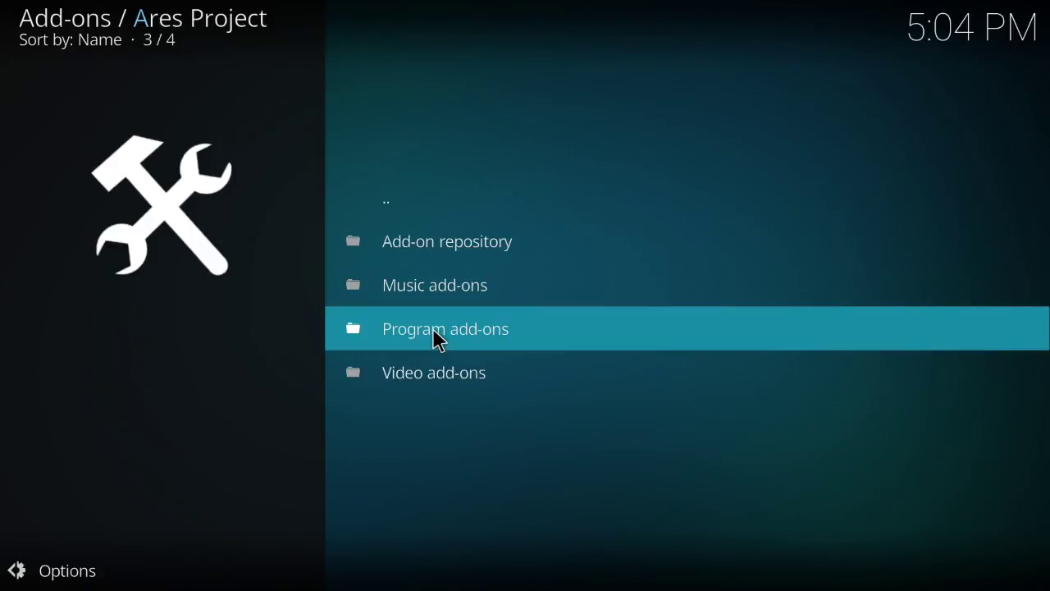
{"action": "left_click", "coordinate": [439, 340]}
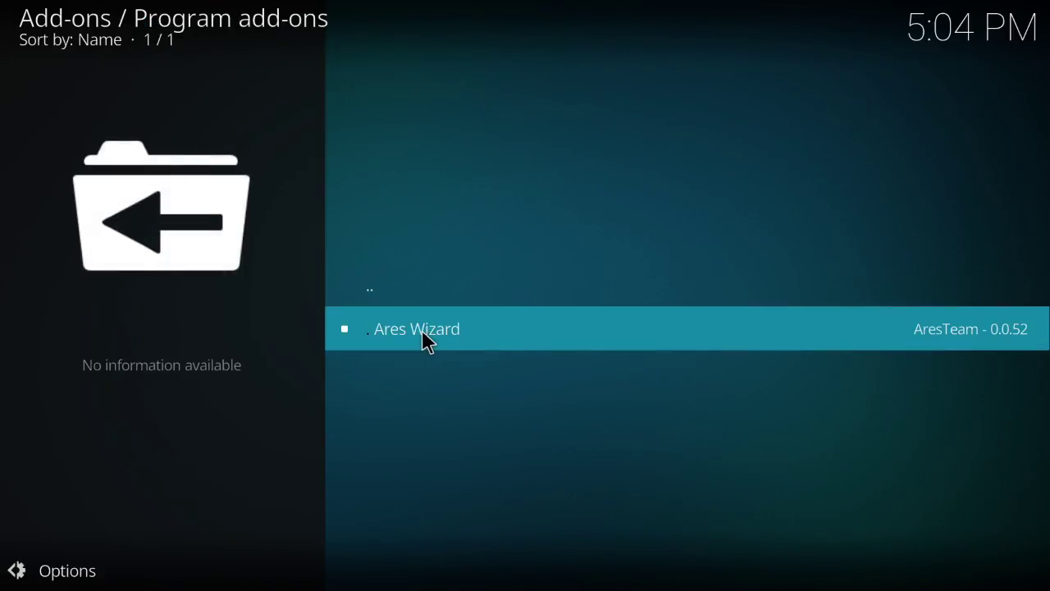
{"action": "left_click", "coordinate": [424, 339]}
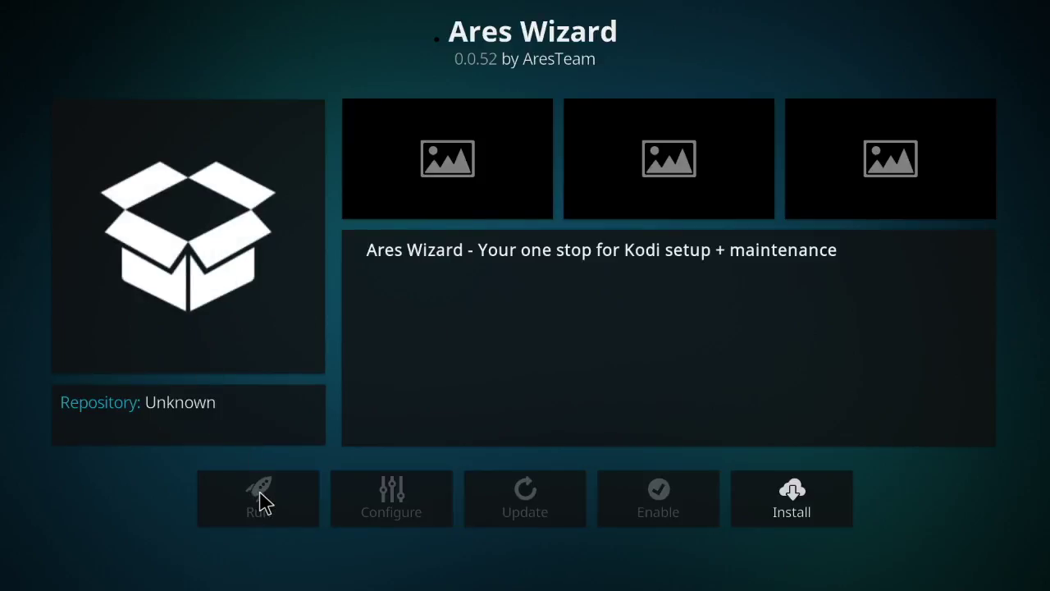
{"action": "left_click", "coordinate": [795, 498]}
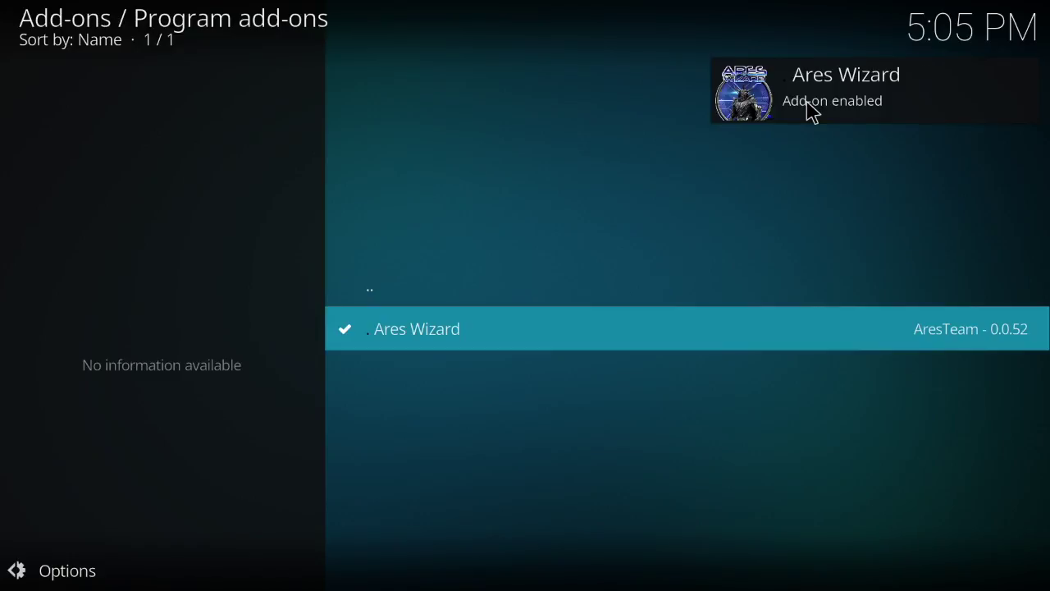
Step: Open the installed Ares Wizard add-on and accept its notice about the unstable Kodi version
{"action": "left_click", "coordinate": [462, 331]}
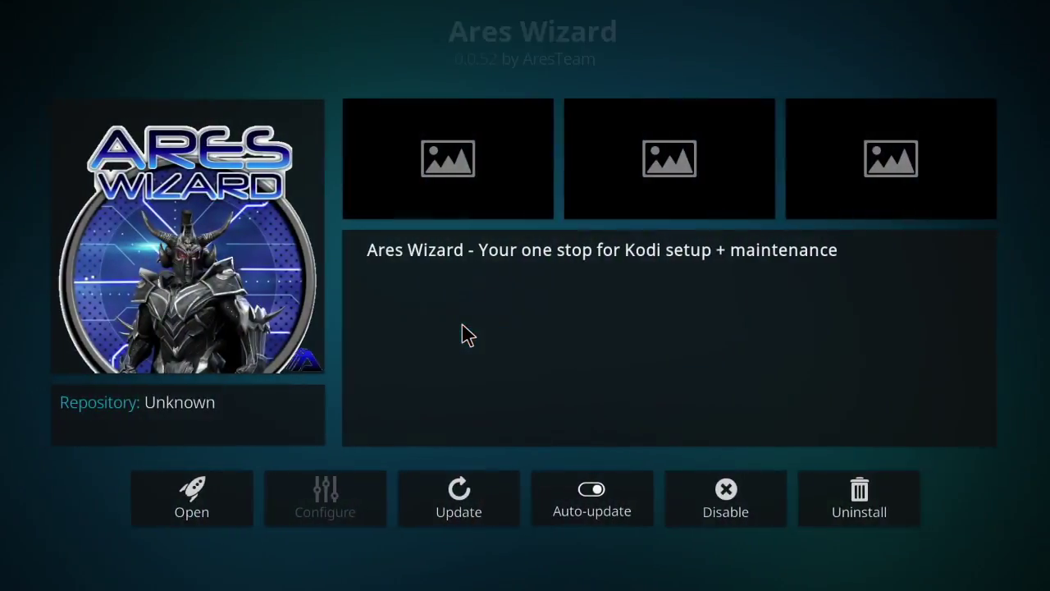
{"action": "left_click", "coordinate": [202, 510]}
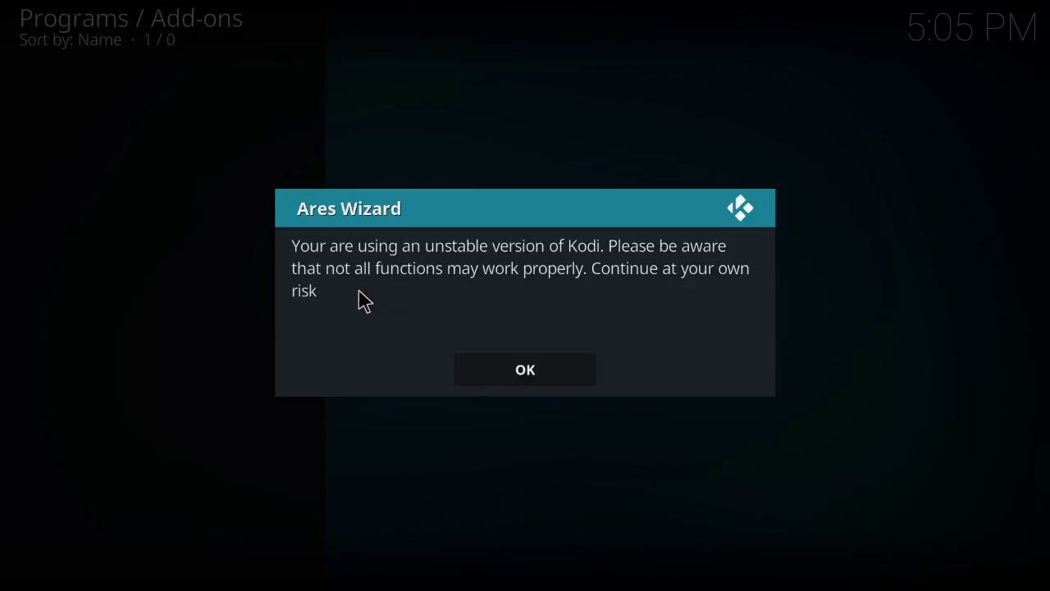
{"action": "left_click", "coordinate": [519, 377]}
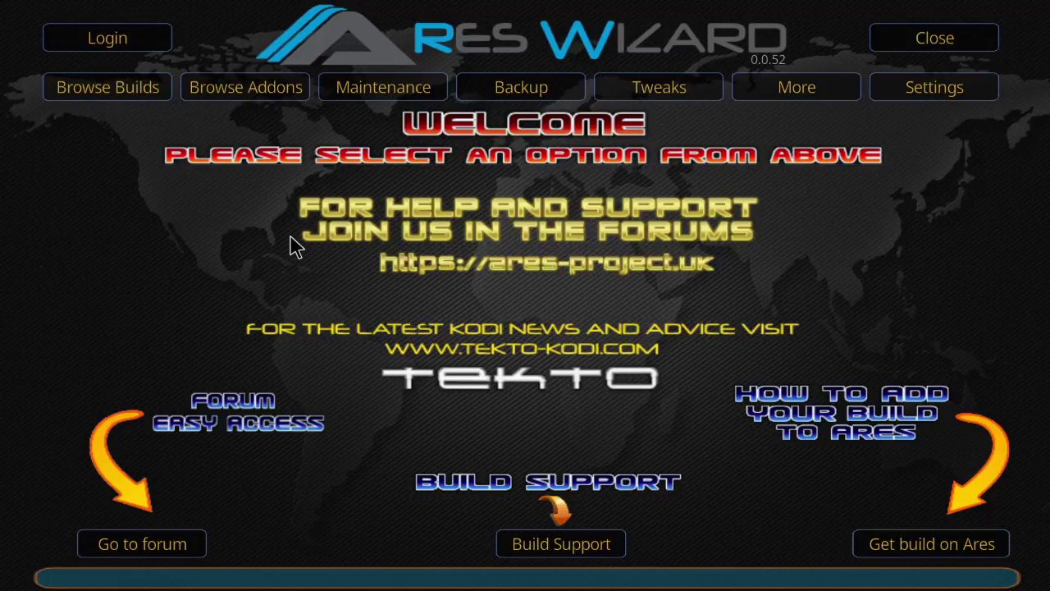
Step: Browse all builds in the wizard and open the BiagioBuilds collection
{"action": "left_click", "coordinate": [100, 90]}
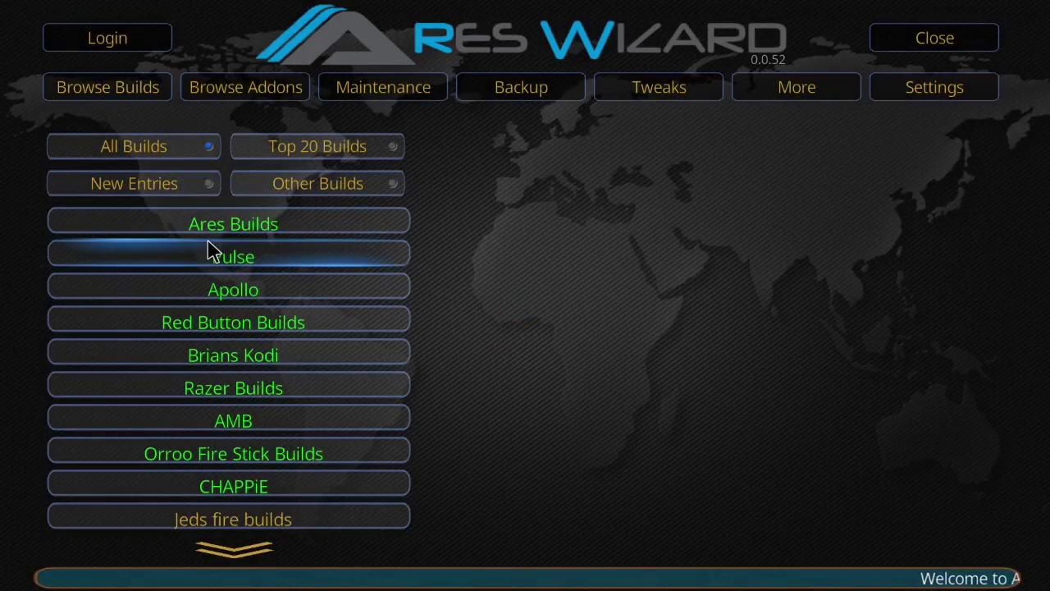
{"action": "key", "text": "Down"}
{"action": "key", "text": "Down"}
{"action": "key", "text": "Down"}
{"action": "key", "text": "Down"}
{"action": "key", "text": "Down"}
{"action": "key", "text": "Down"}
{"action": "key", "text": "Down"}
{"action": "key", "text": "Down"}
{"action": "key", "text": "Down"}
{"action": "key", "text": "Down"}
{"action": "key", "text": "Down"}
{"action": "key", "text": "Down"}
{"action": "key", "text": "Down"}
{"action": "key", "text": "Down"}
{"action": "key", "text": "Down"}
{"action": "key", "text": "Down"}
{"action": "key", "text": "Down"}
{"action": "key", "text": "Down"}
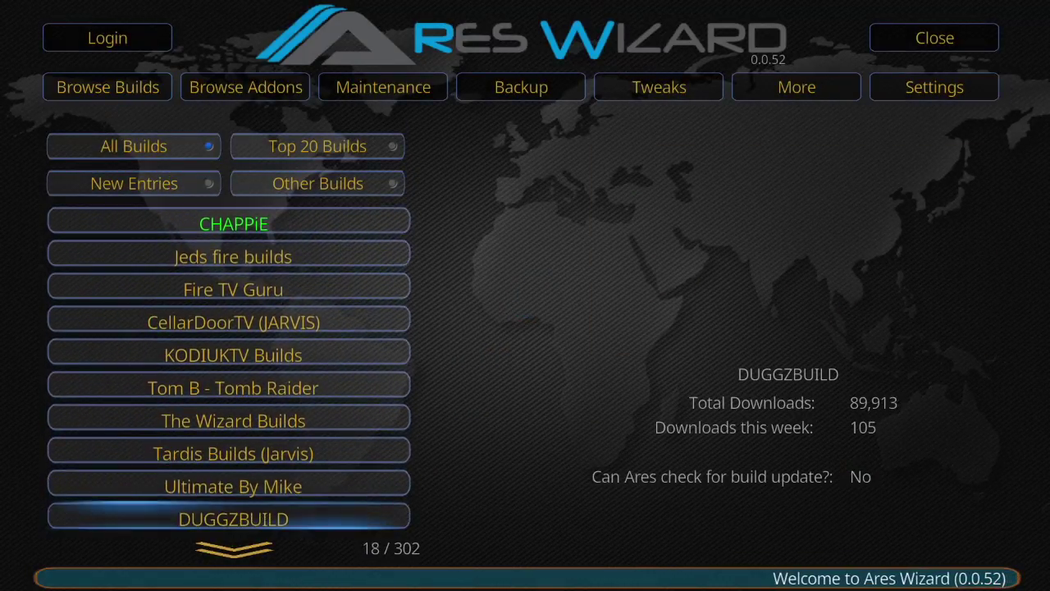
{"action": "key", "text": "Down"}
{"action": "key", "text": "Down"}
{"action": "key", "text": "Up"}
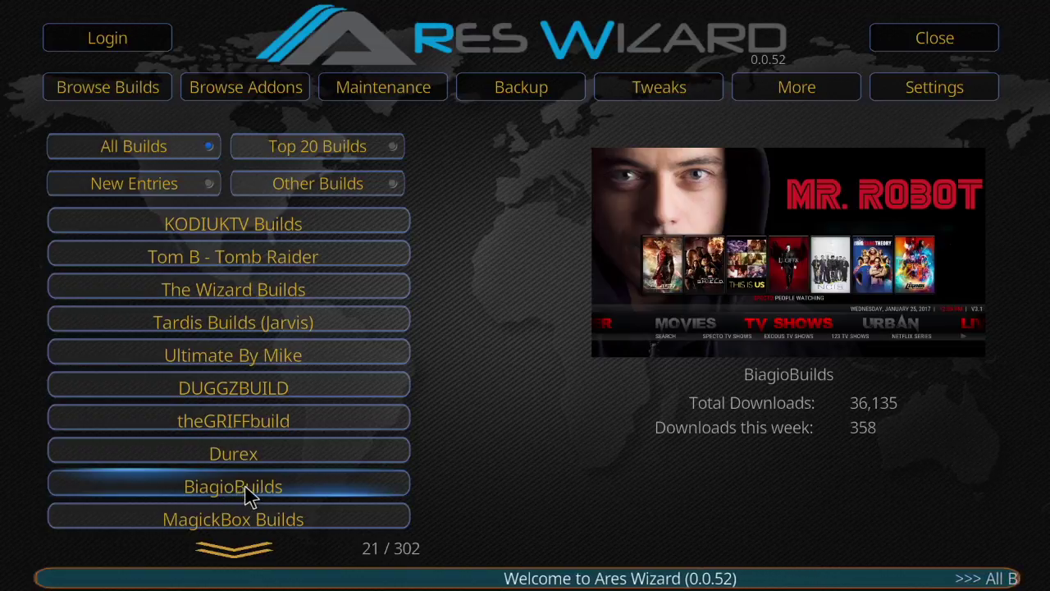
{"action": "left_click", "coordinate": [259, 491]}
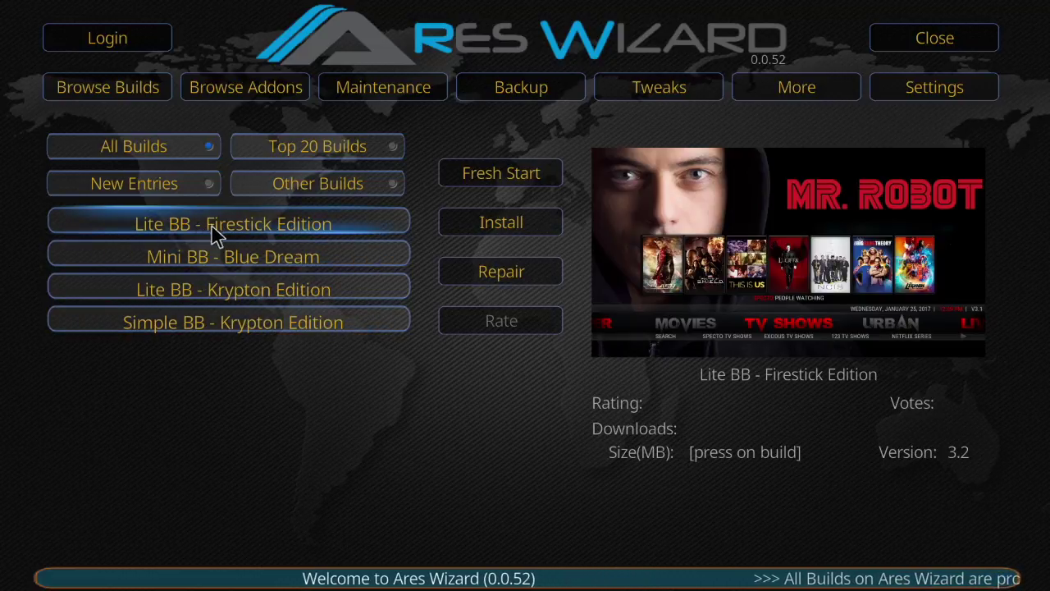
Step: Install the Lite BB - Krypton Edition build with a backup of the skin and profile, and let Kodi close
{"action": "left_click", "coordinate": [244, 255]}
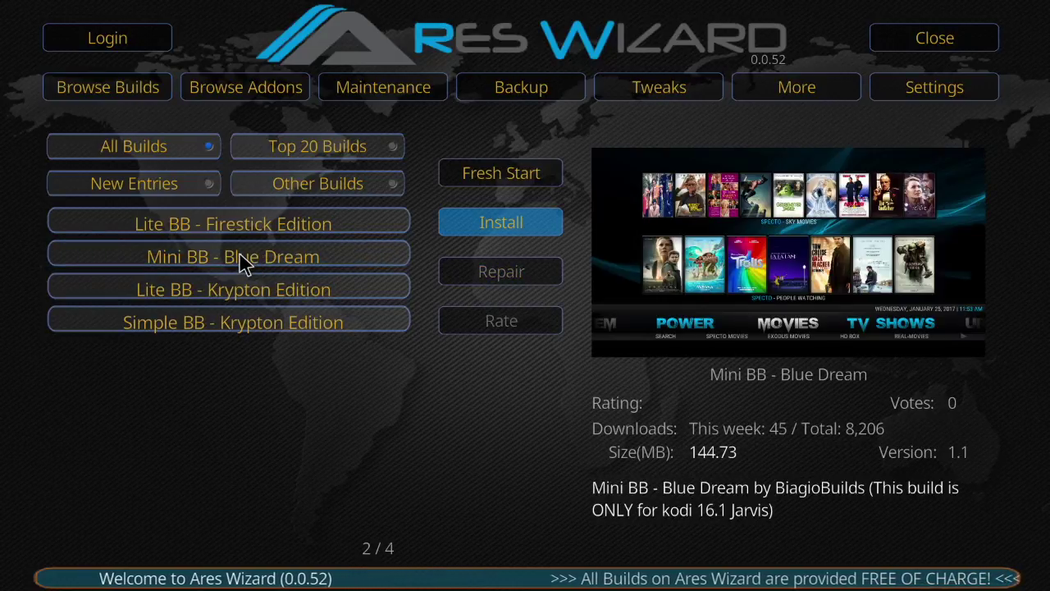
{"action": "left_click", "coordinate": [246, 297]}
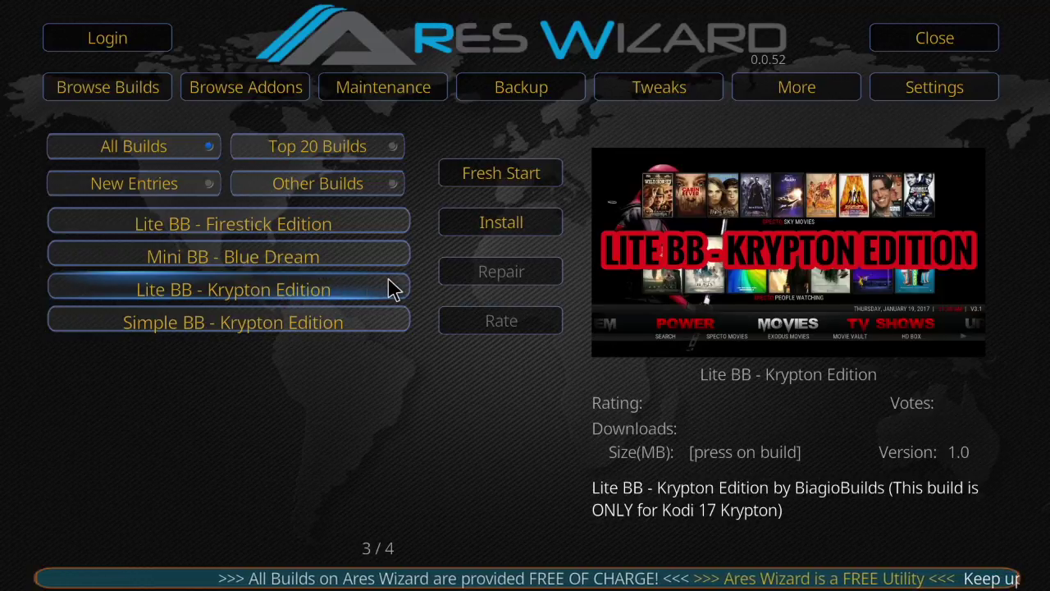
{"action": "left_click", "coordinate": [488, 229]}
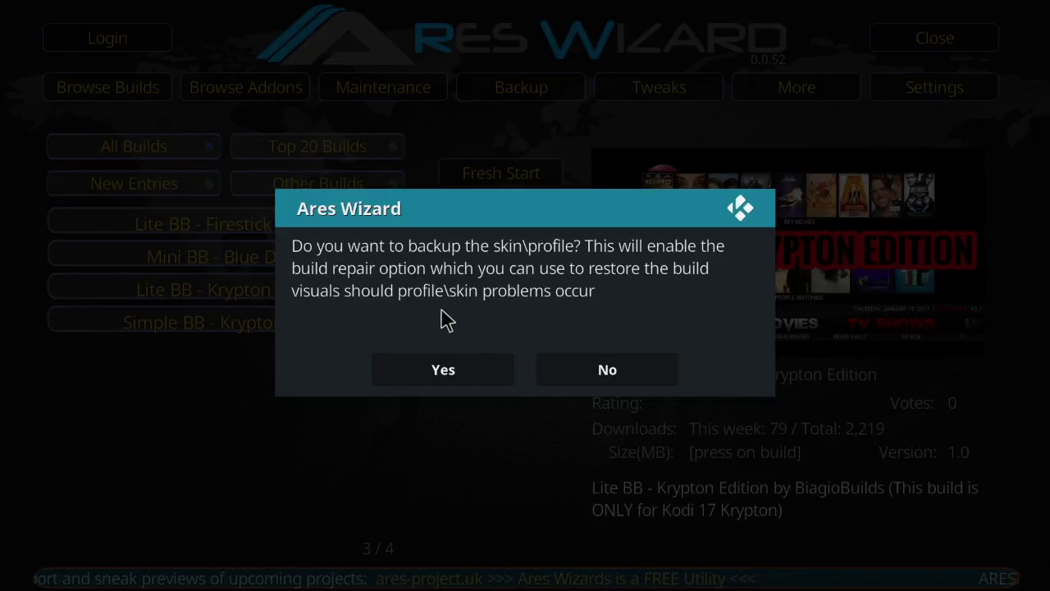
{"action": "left_click", "coordinate": [466, 373]}
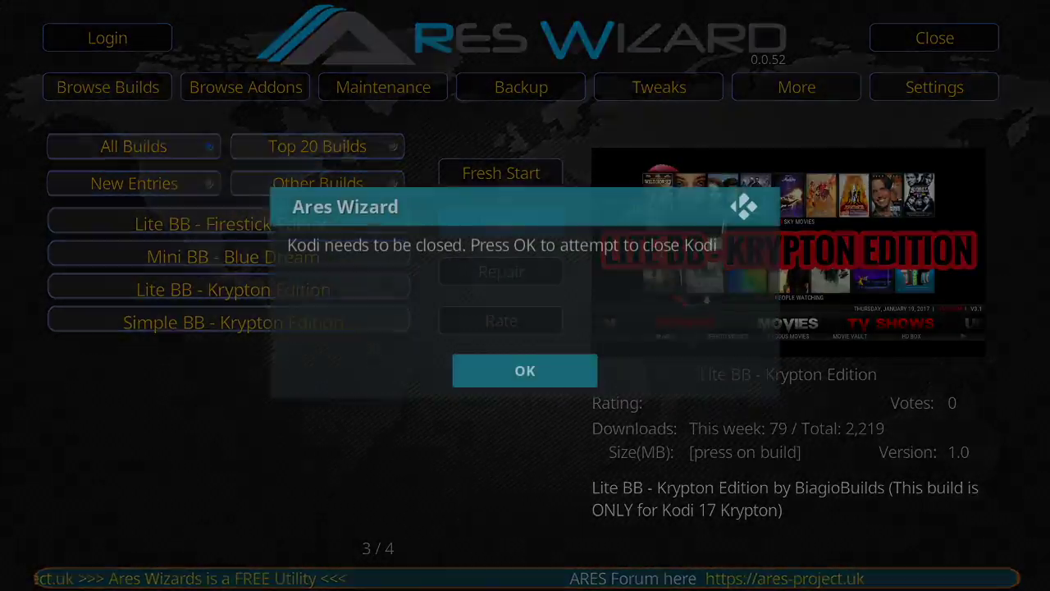
{"action": "left_click", "coordinate": [531, 371]}
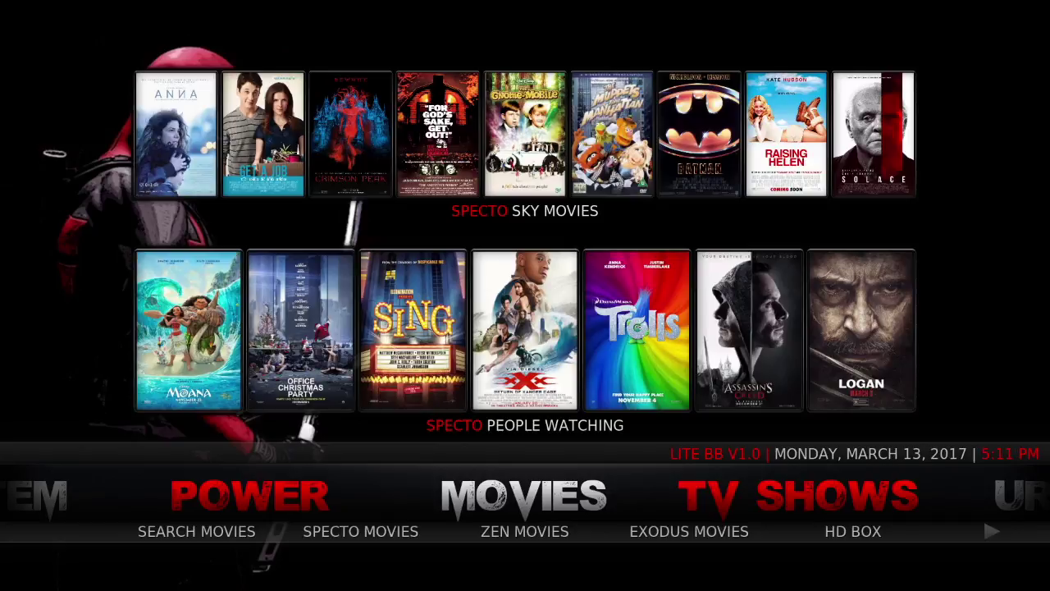
Step: Browse the new build's home menu from Movies to the TV Shows section
{"action": "key", "text": "Right"}
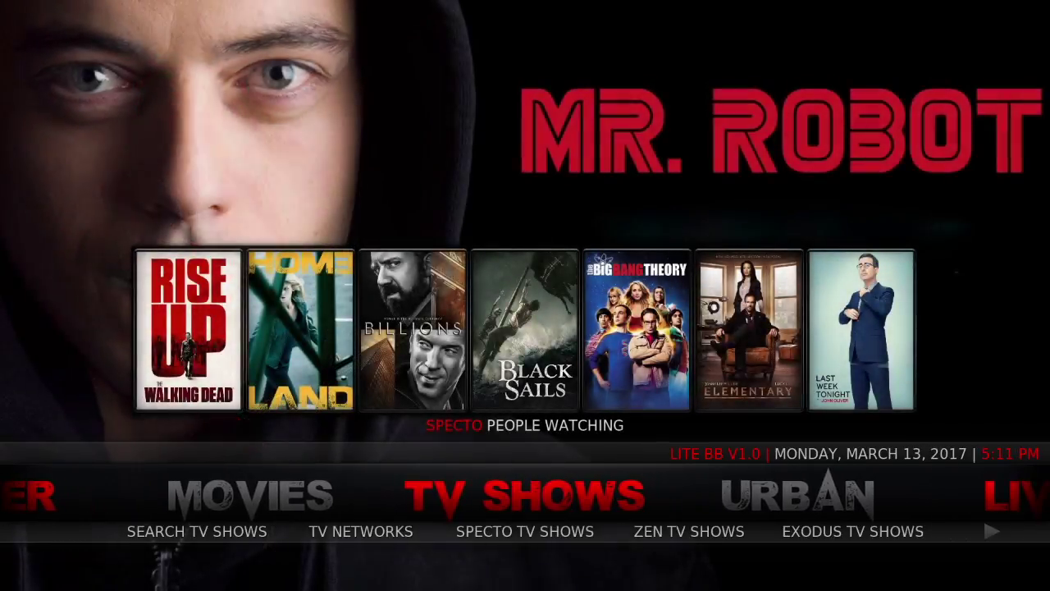